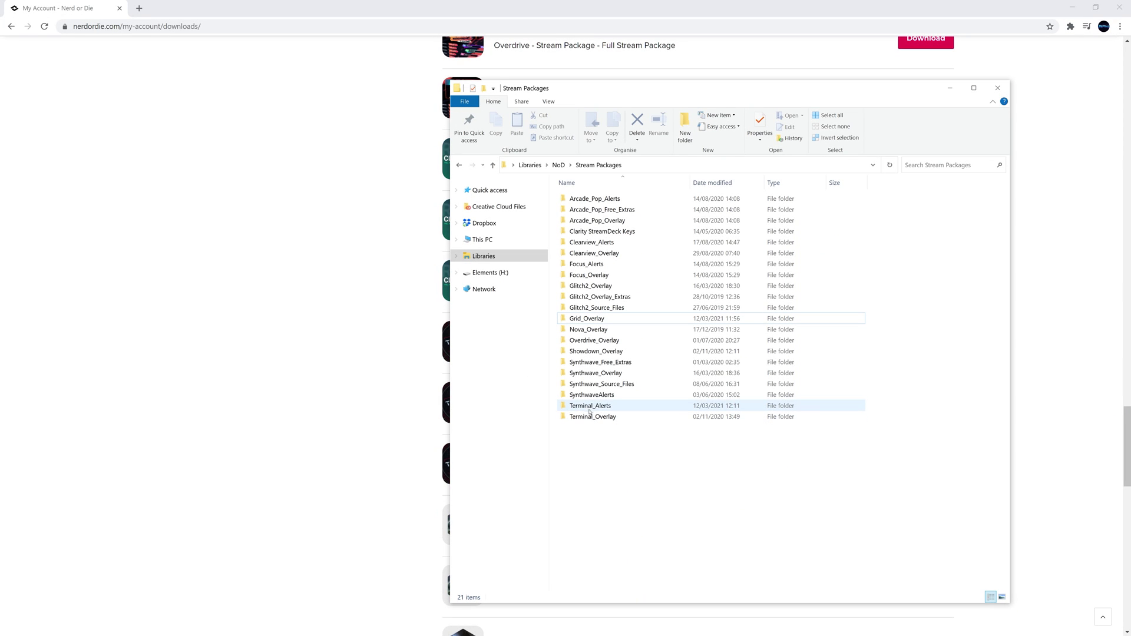
# Run the Terminal_Alerts StreamElements 'Twitch Alerts - Terminal - Quick Setup' shortcut to import the overlay
pyautogui.doubleClick(590, 406)
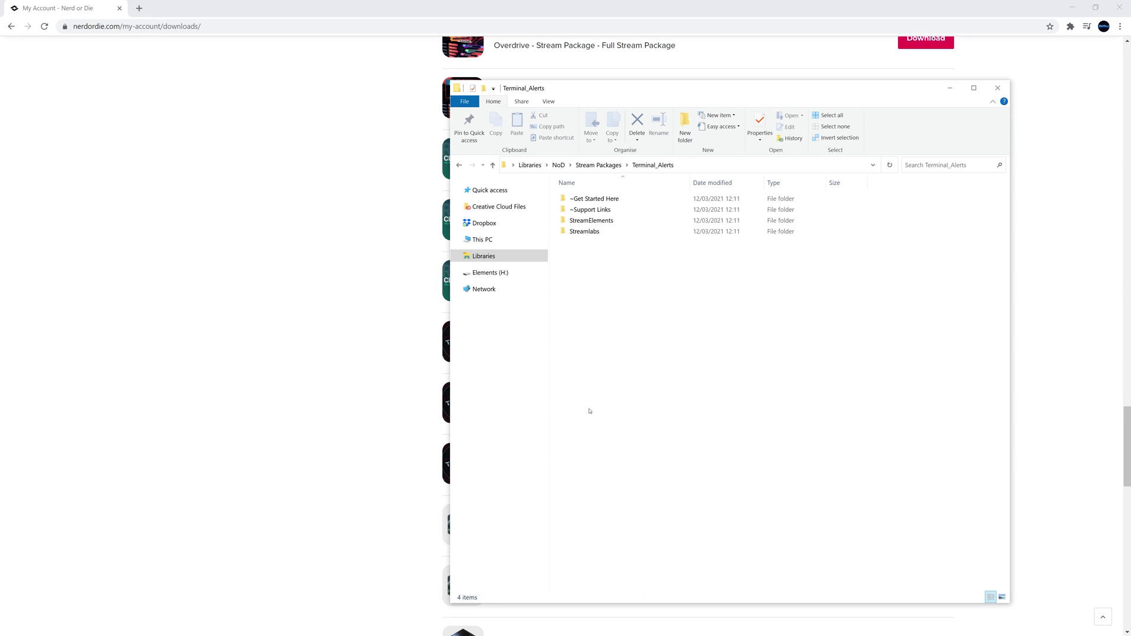
pyautogui.doubleClick(592, 221)
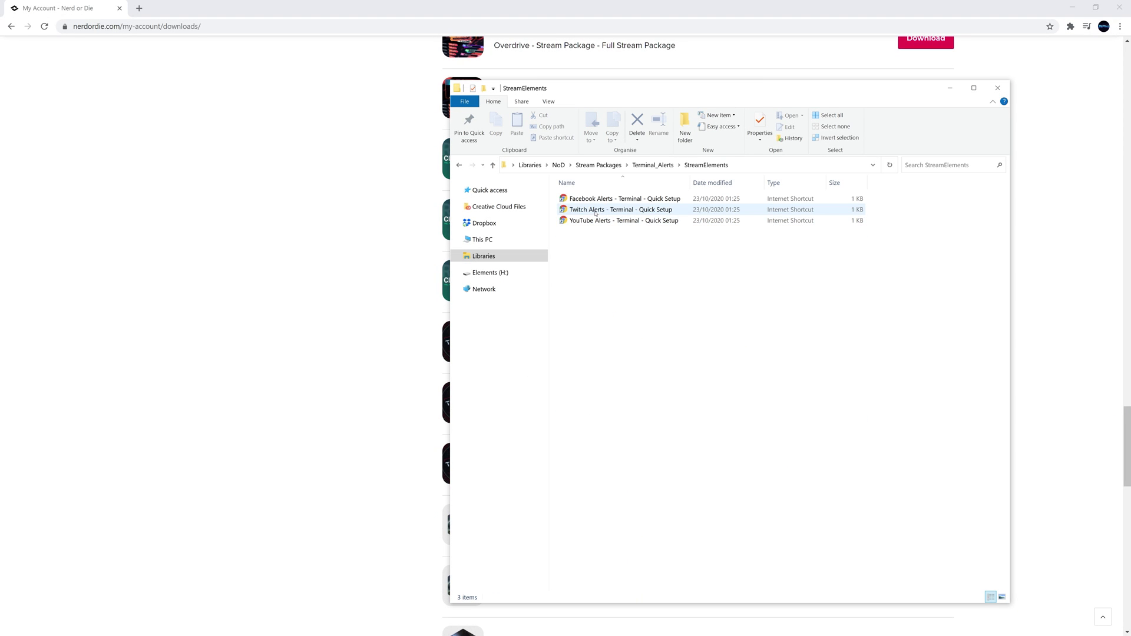
pyautogui.doubleClick(595, 210)
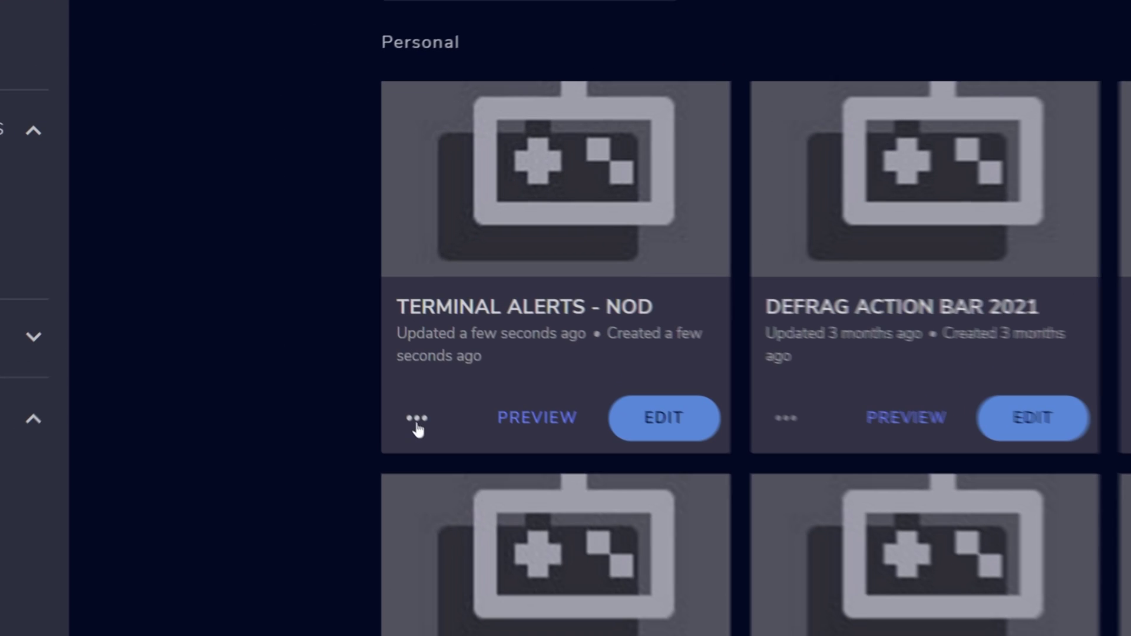
# Copy the URL of the TERMINAL ALERTS - NOD overlay from its card menu
pyautogui.click(273, 276)
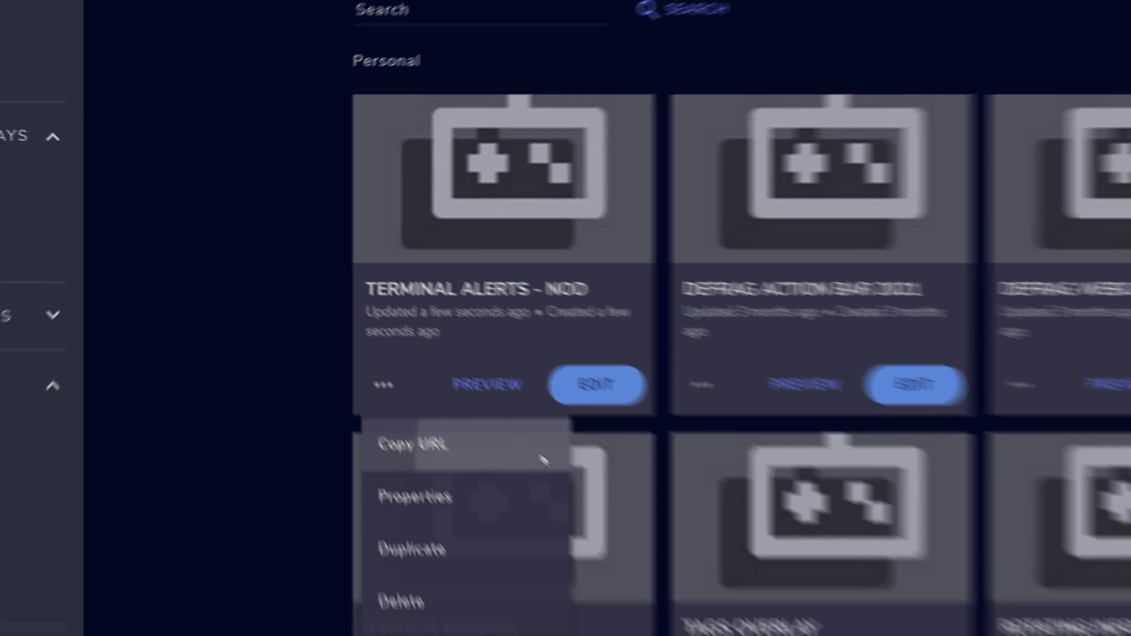
pyautogui.click(607, 511)
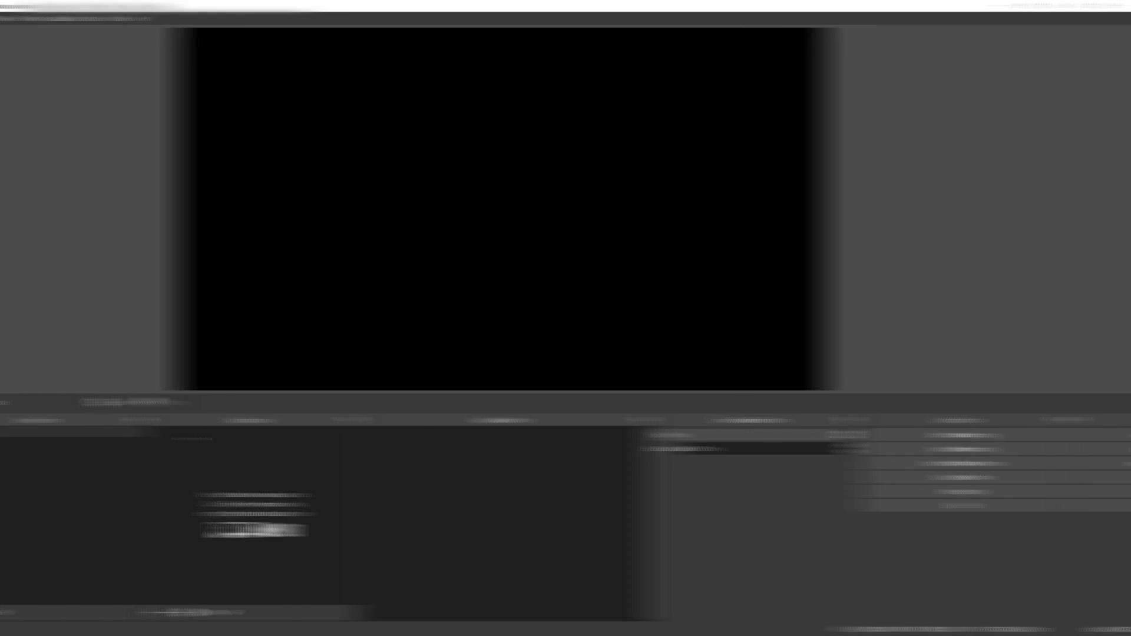
# Add an OBS Studio browser source named 'Browser' with the copied overlay URL pasted in
pyautogui.rightClick(250, 439)
pyautogui.moveTo(353, 447)
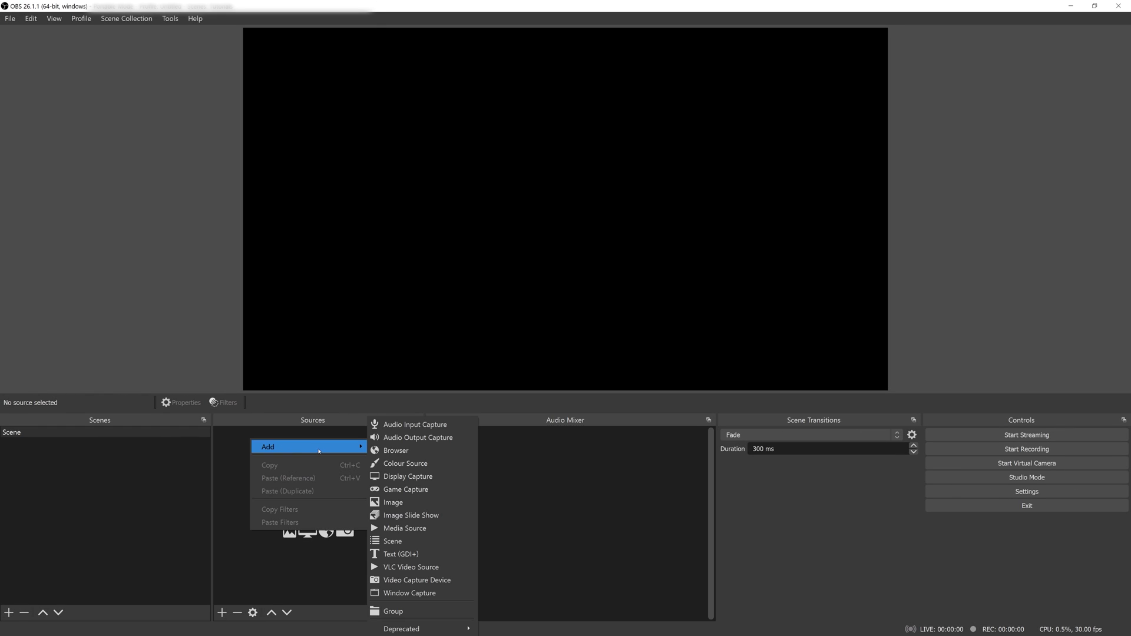
pyautogui.click(400, 451)
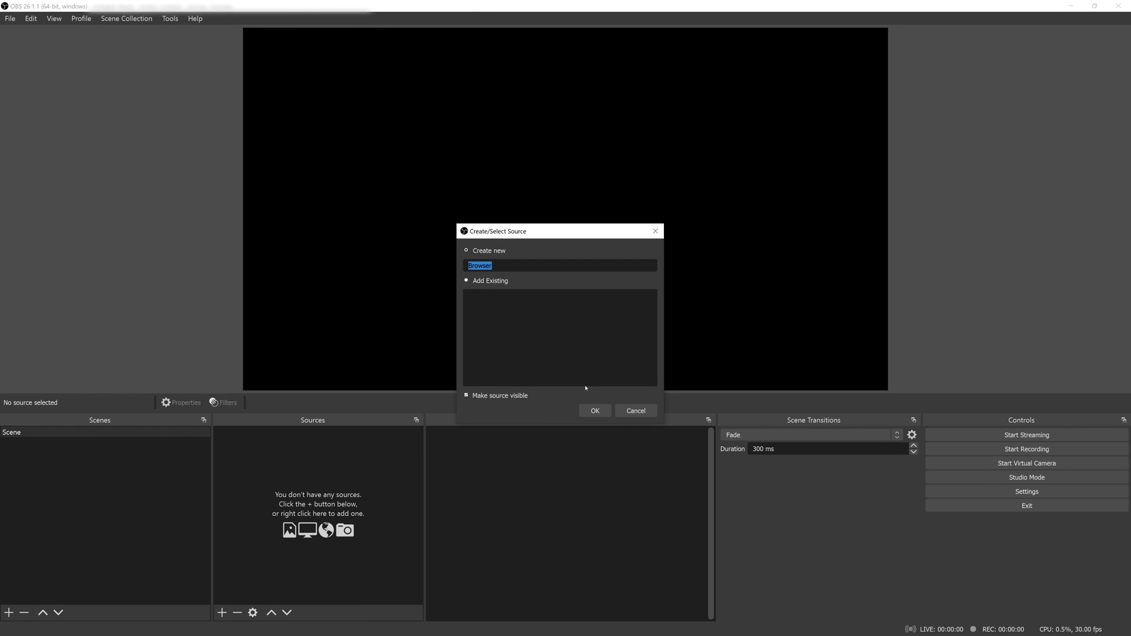
pyautogui.click(595, 411)
pyautogui.press('Tab')
pyautogui.hotkey('ctrl', 'v')
pyautogui.click(822, 556)
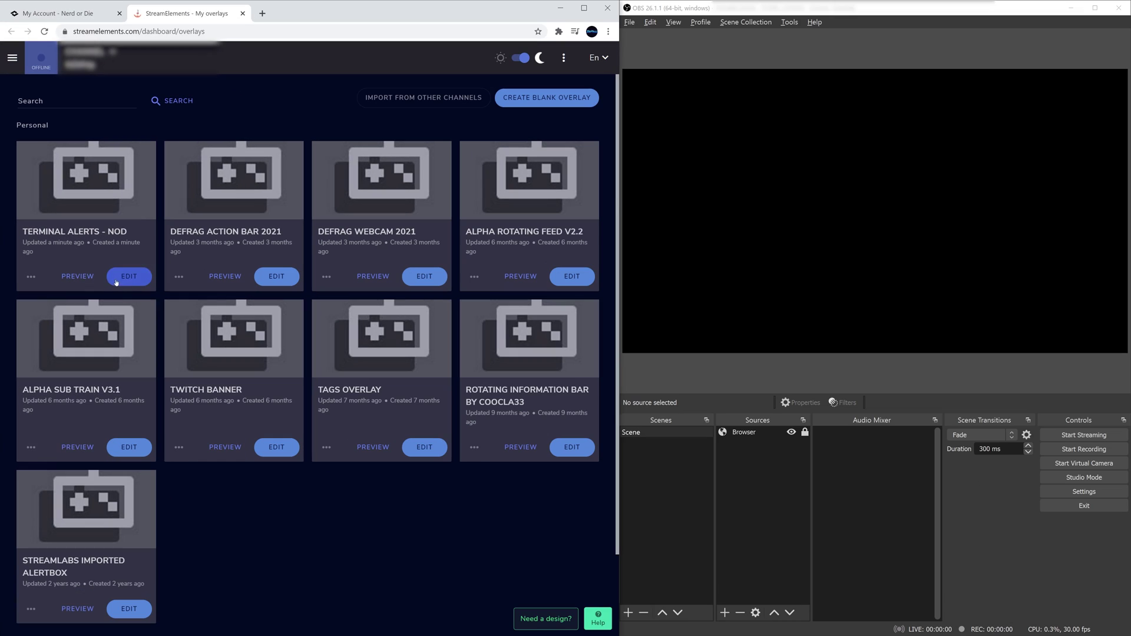
# Open the Terminal Alerts - NoD overlay editor and emulate a follower event
pyautogui.click(121, 278)
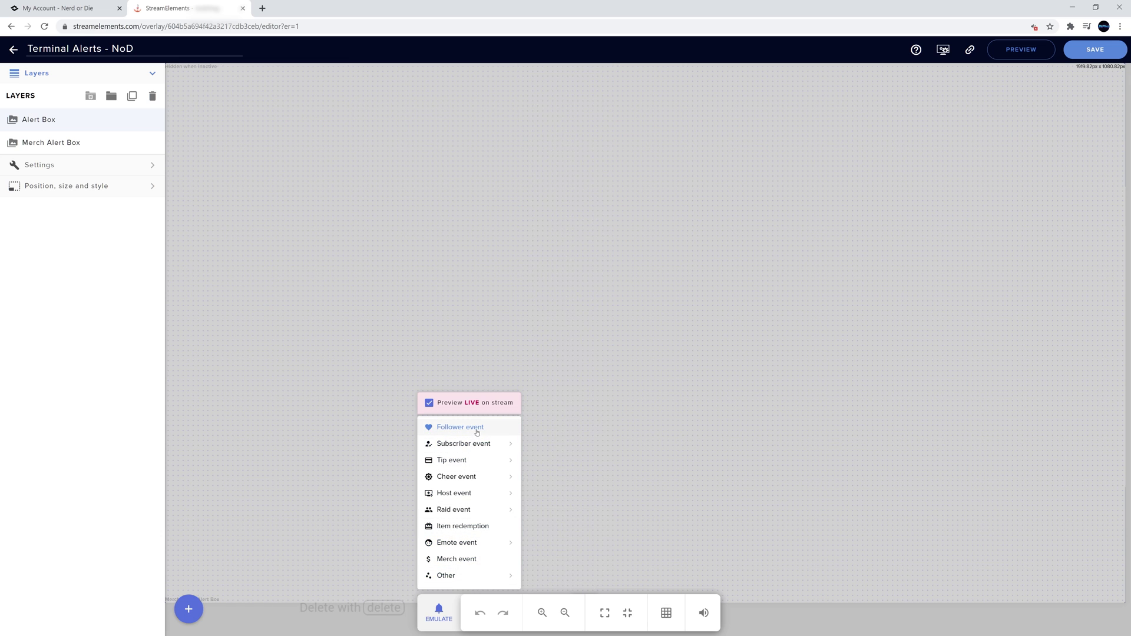
pyautogui.click(477, 431)
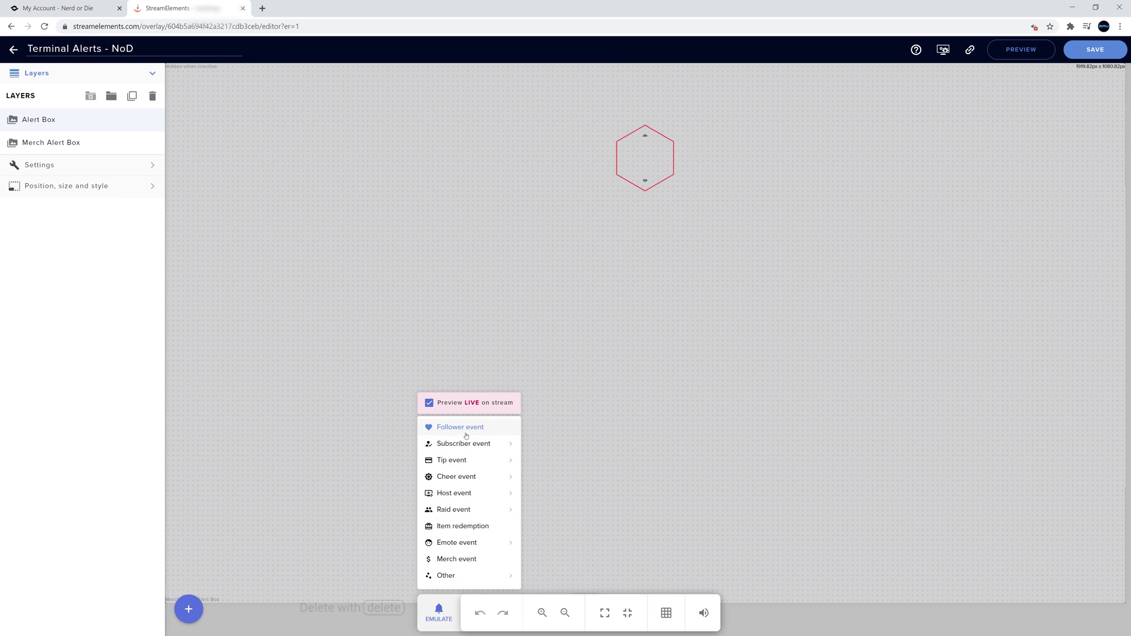
pyautogui.click(343, 477)
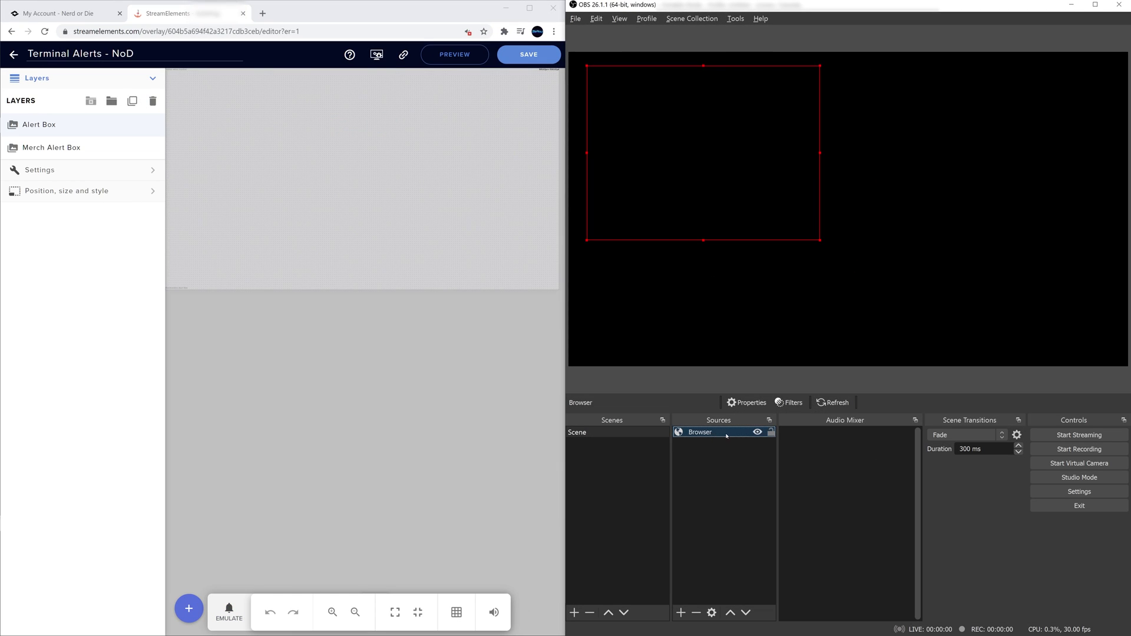
# Resize the OBS Browser source to width 1920 and height 1080
pyautogui.doubleClick(727, 436)
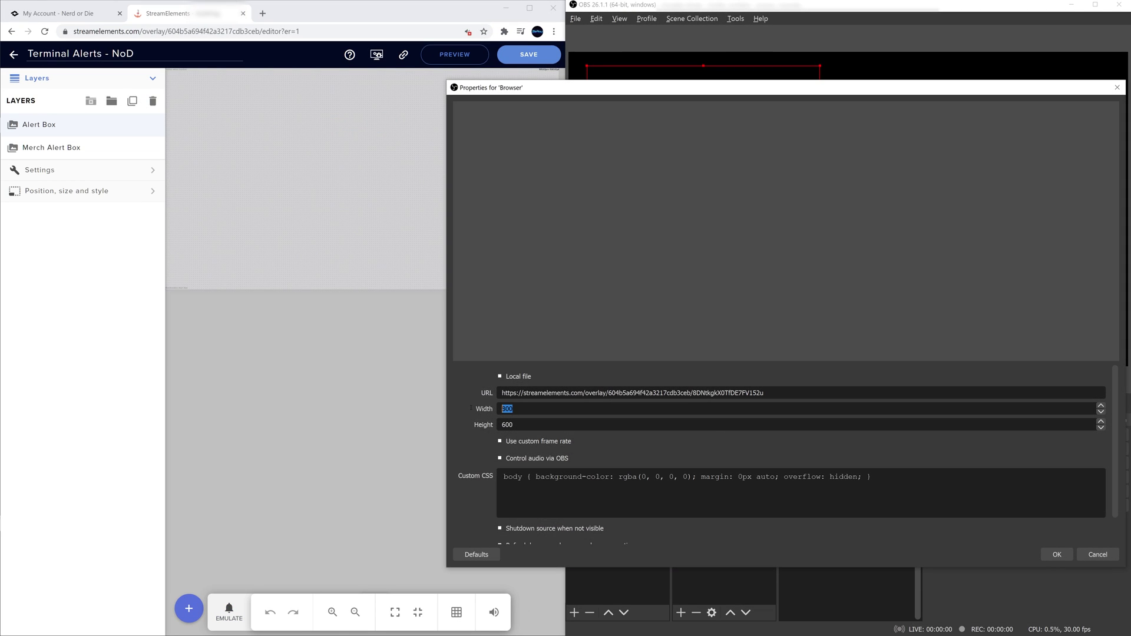
pyautogui.write('1920')
pyautogui.press('Tab')
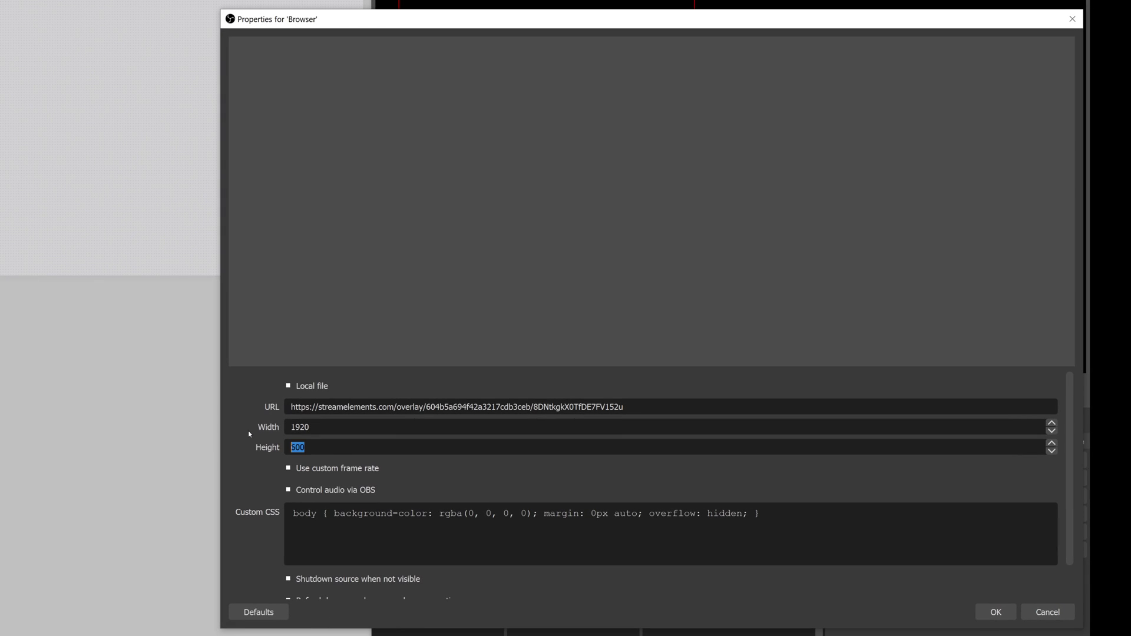
pyautogui.write('1080')
pyautogui.press('Return')
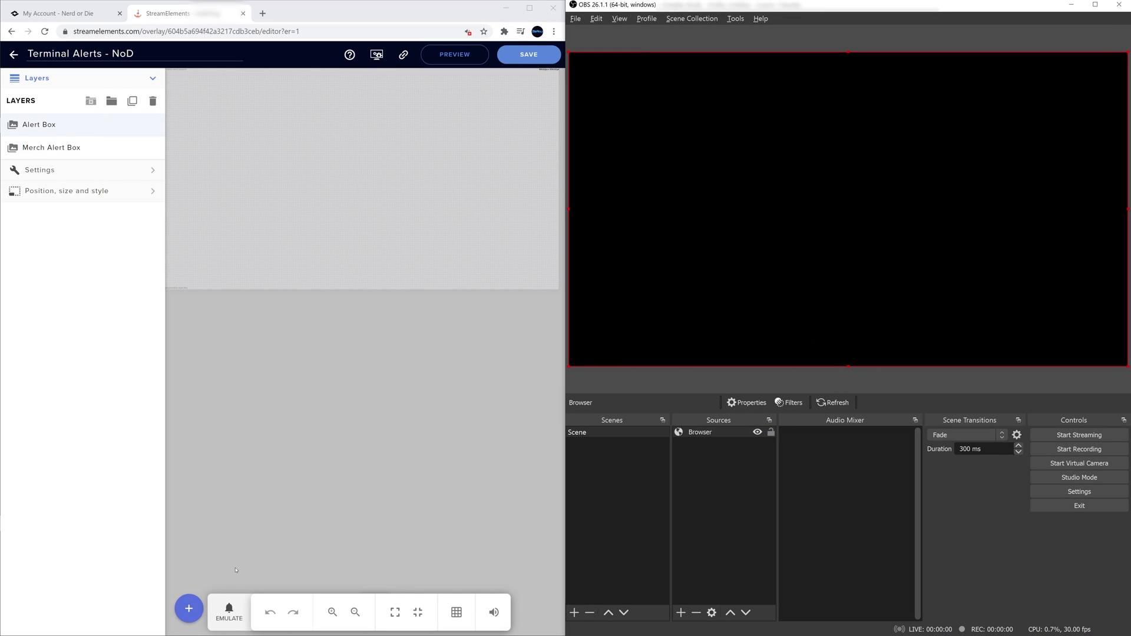
# Emulate a single-subscriber alert to check it in the OBS preview
pyautogui.click(228, 613)
pyautogui.moveTo(259, 443)
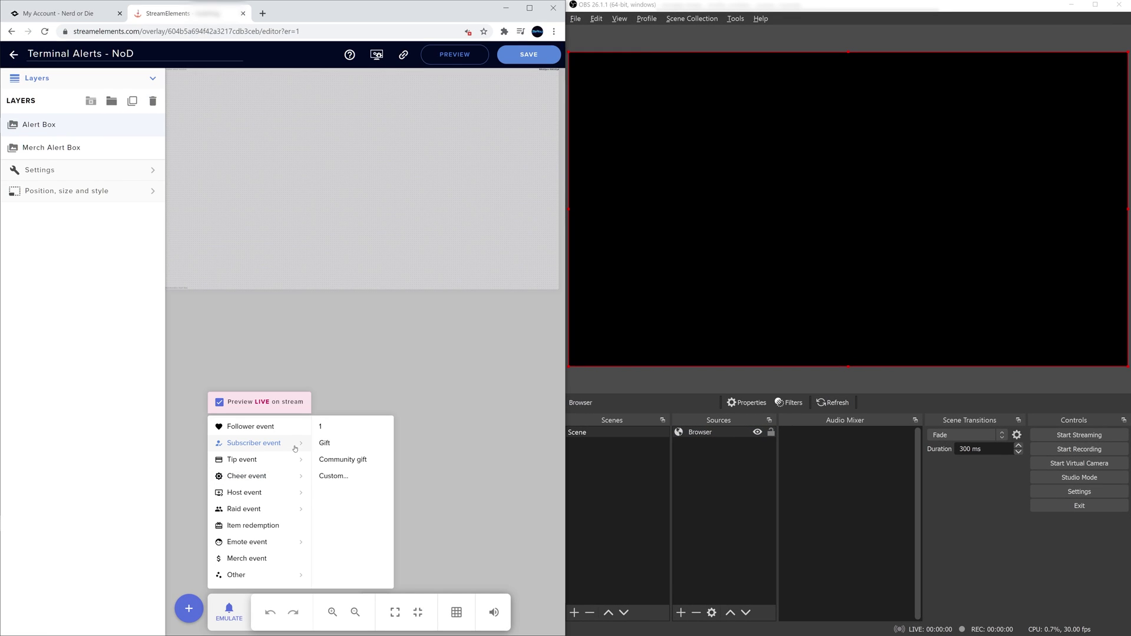
pyautogui.click(342, 430)
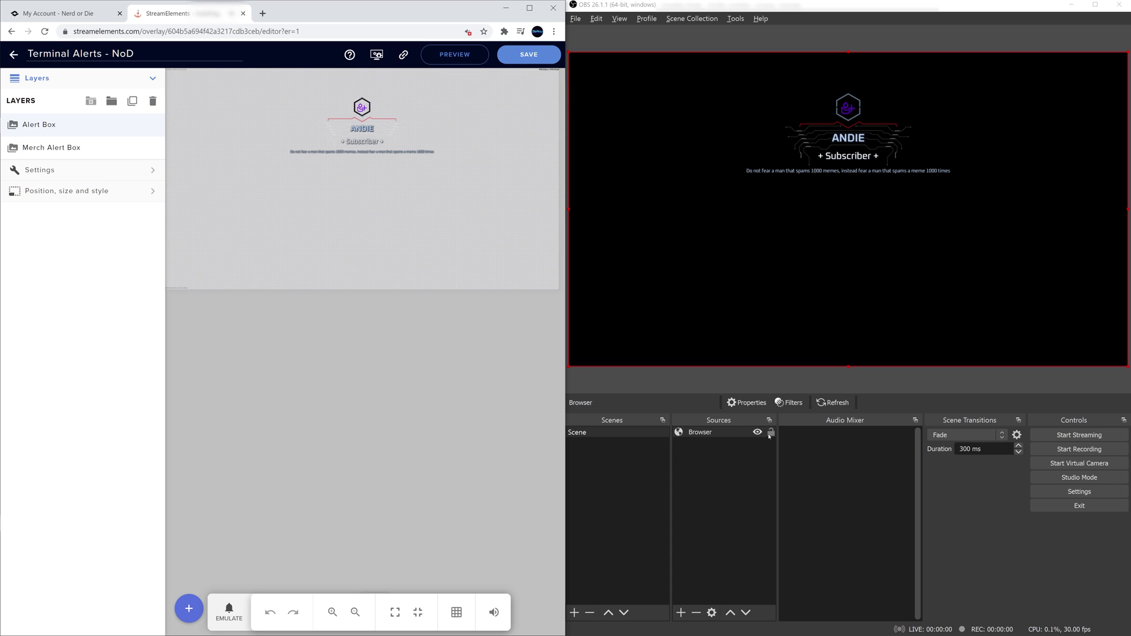
# Emulate a gift subscription alert in the StreamElements editor
pyautogui.click(771, 435)
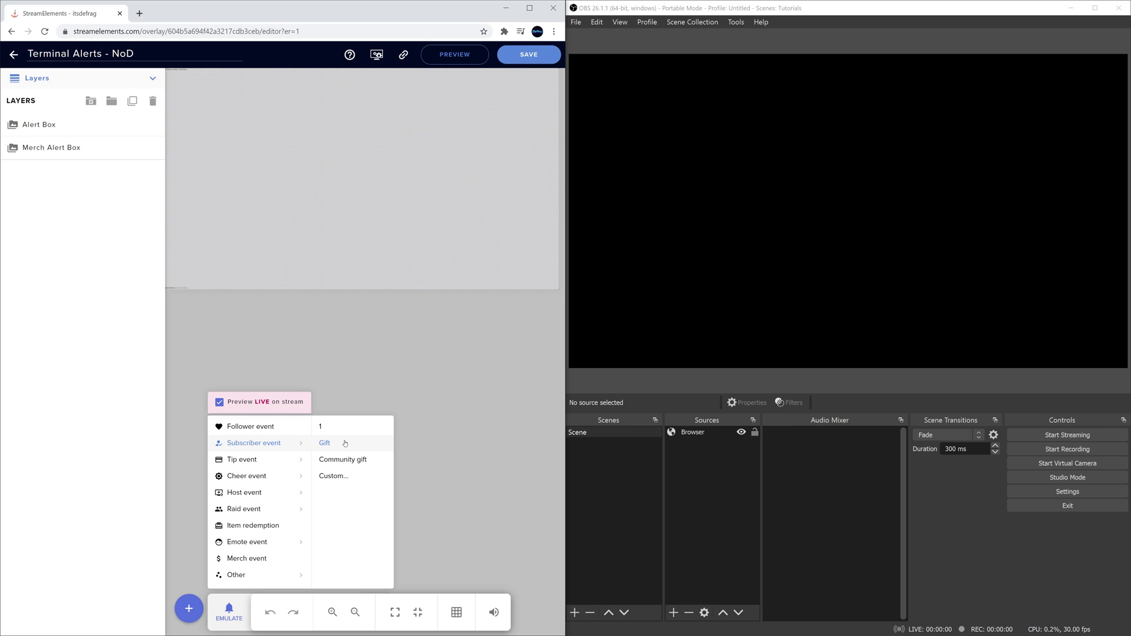
pyautogui.click(346, 443)
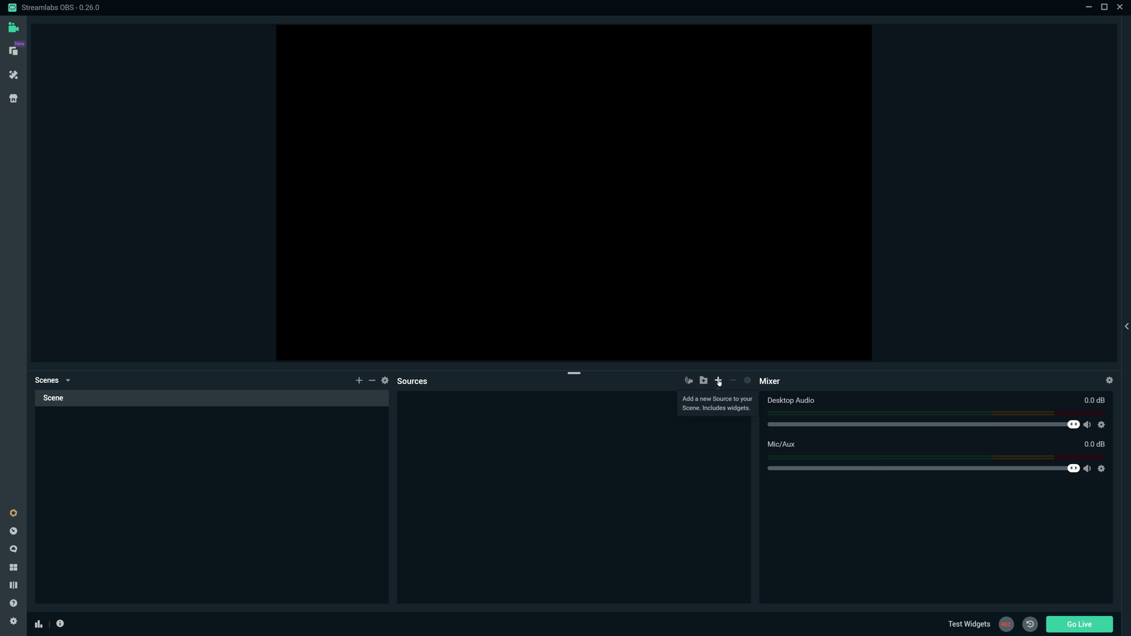
# Add a Streamlabs OBS Browser Source with its URL replaced by the copied overlay link
pyautogui.click(718, 381)
pyautogui.click(318, 332)
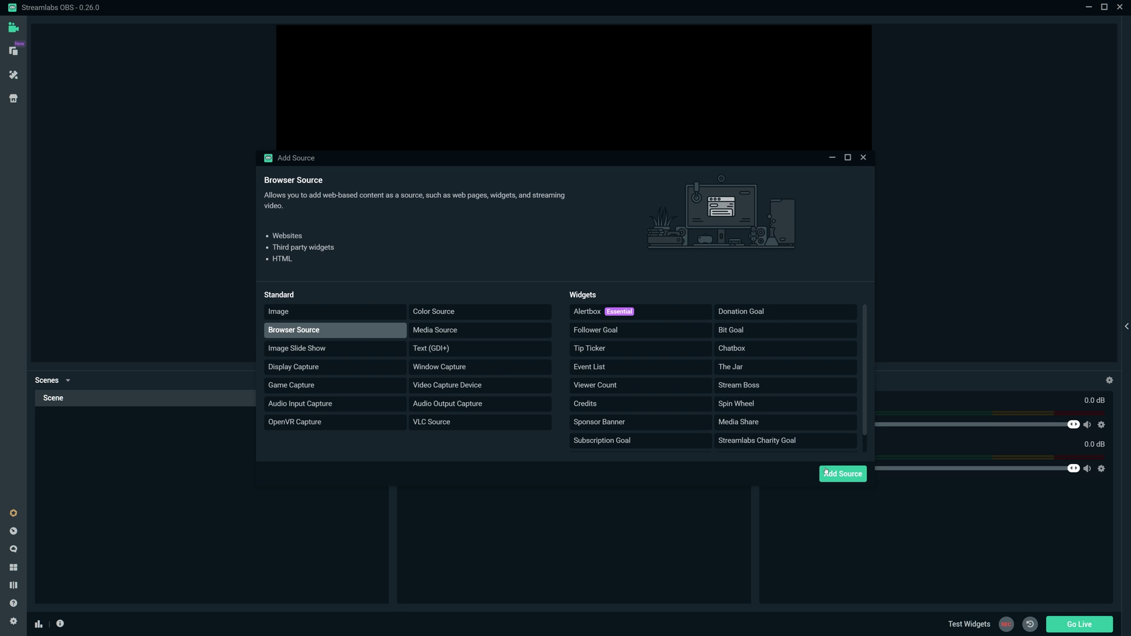
pyautogui.click(836, 475)
pyautogui.click(692, 388)
pyautogui.tripleClick(607, 261)
pyautogui.hotkey('ctrl', 'v')
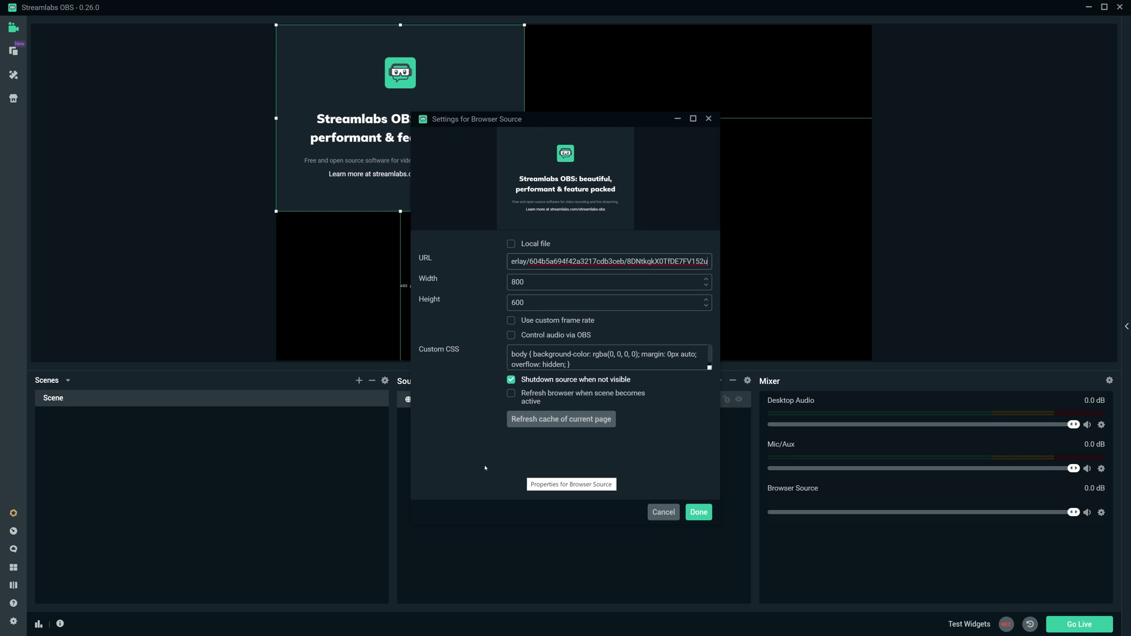
pyautogui.click(703, 516)
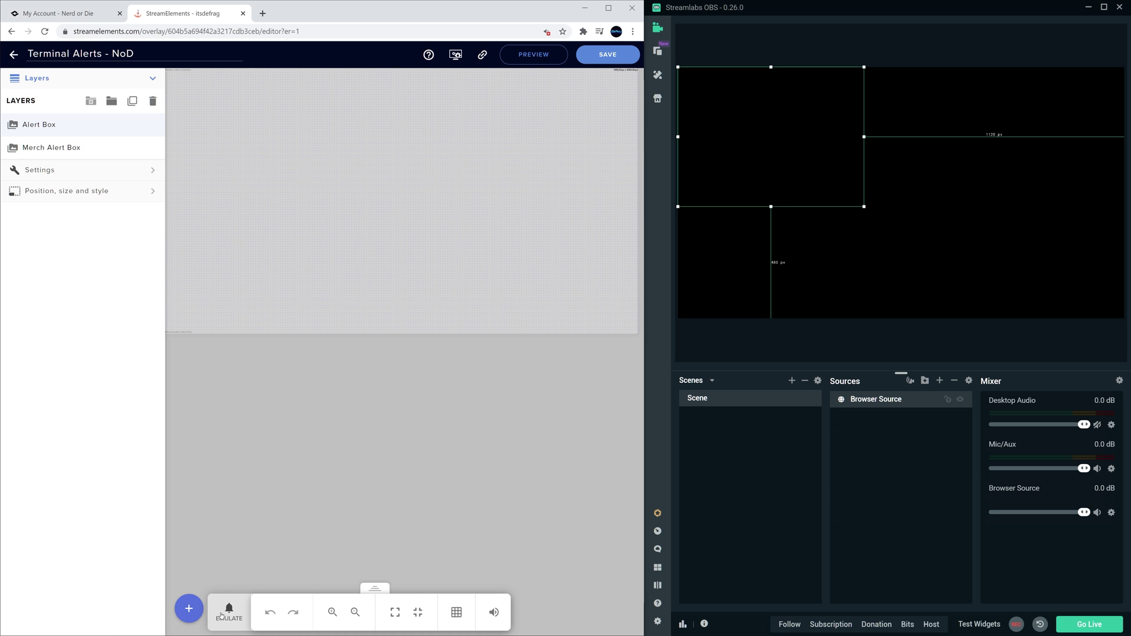
# Emulate a $50 tip, a single-subscriber and a 5k cheer alert
pyautogui.click(228, 613)
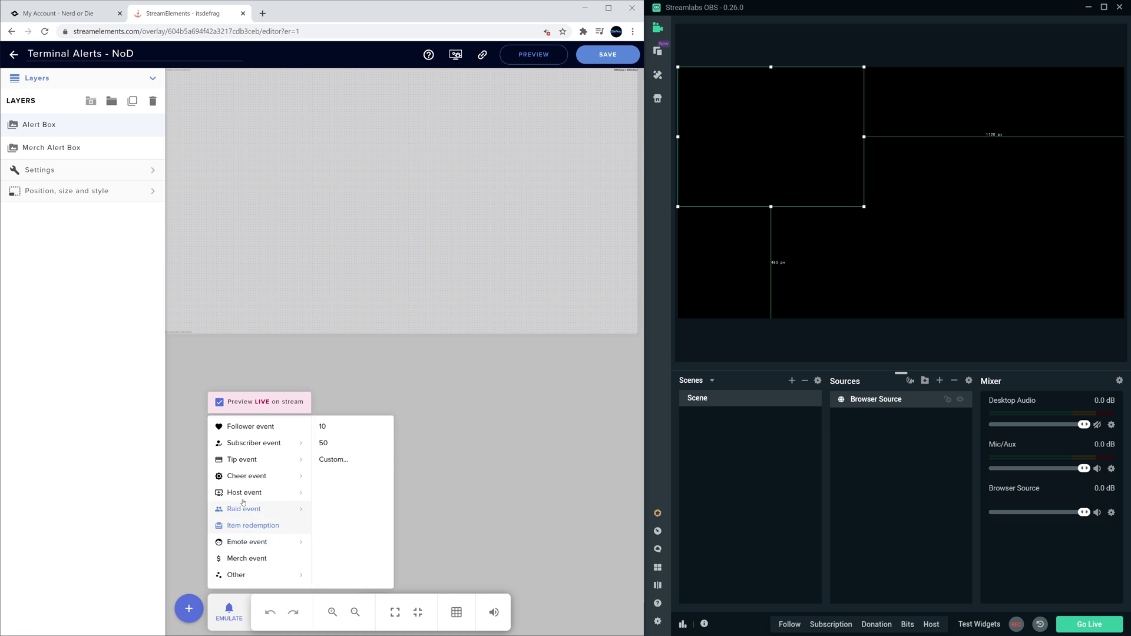
pyautogui.moveTo(250, 465)
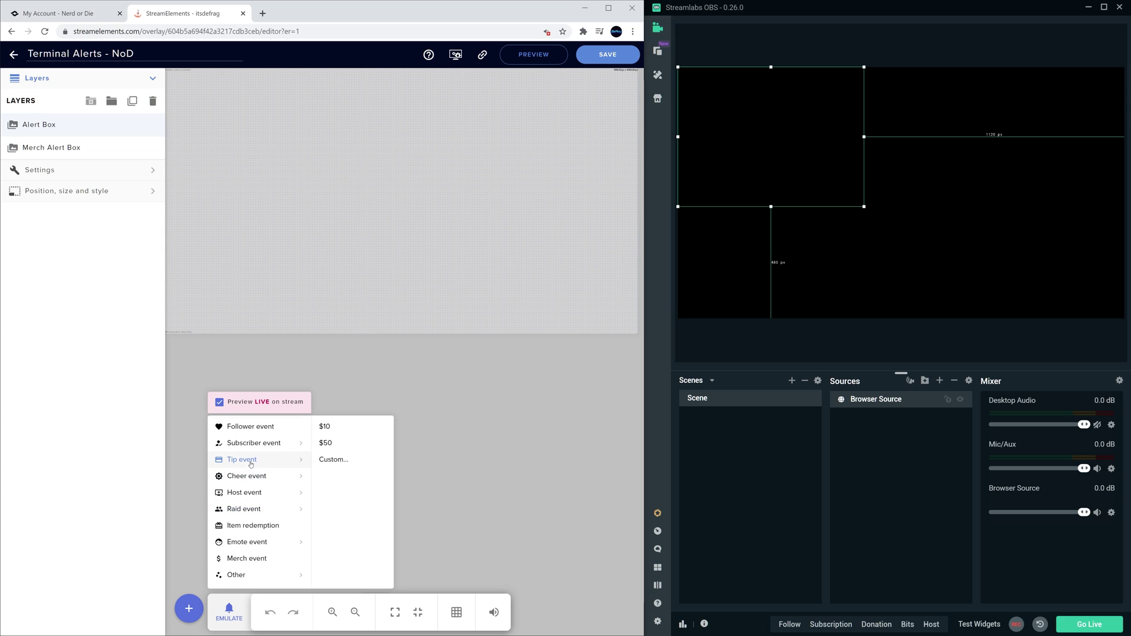
pyautogui.click(352, 445)
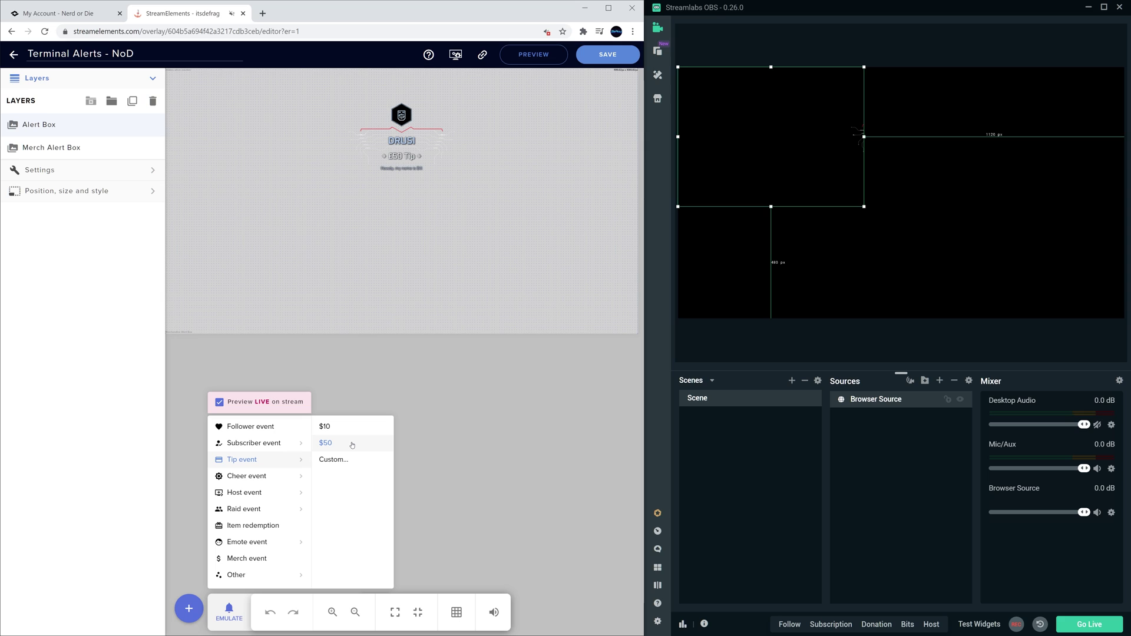
pyautogui.moveTo(307, 446)
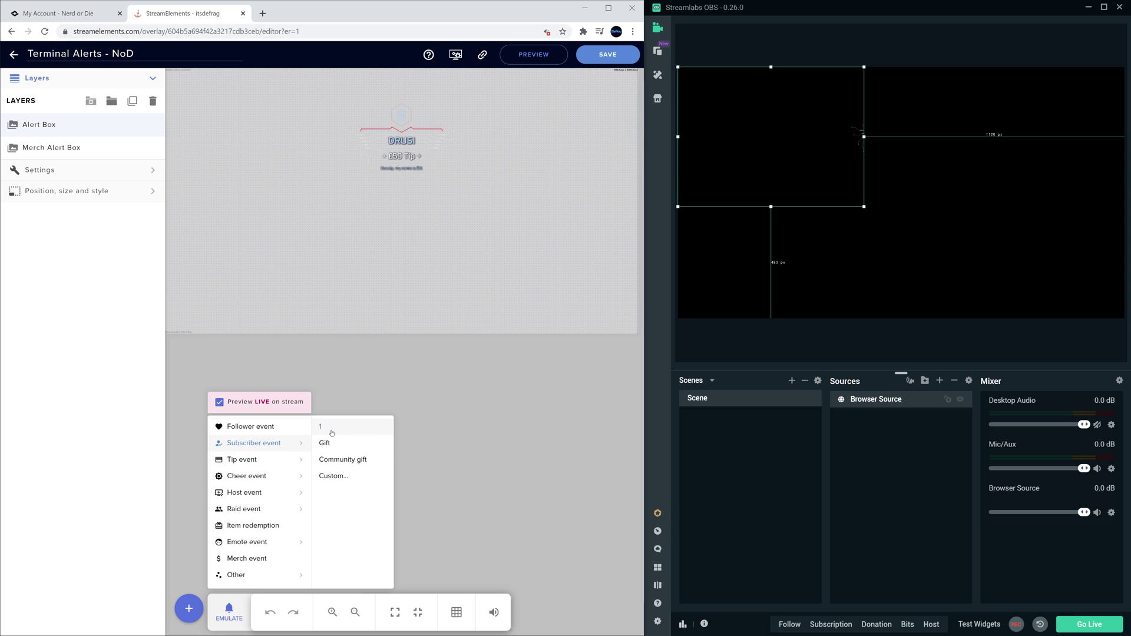
pyautogui.click(331, 433)
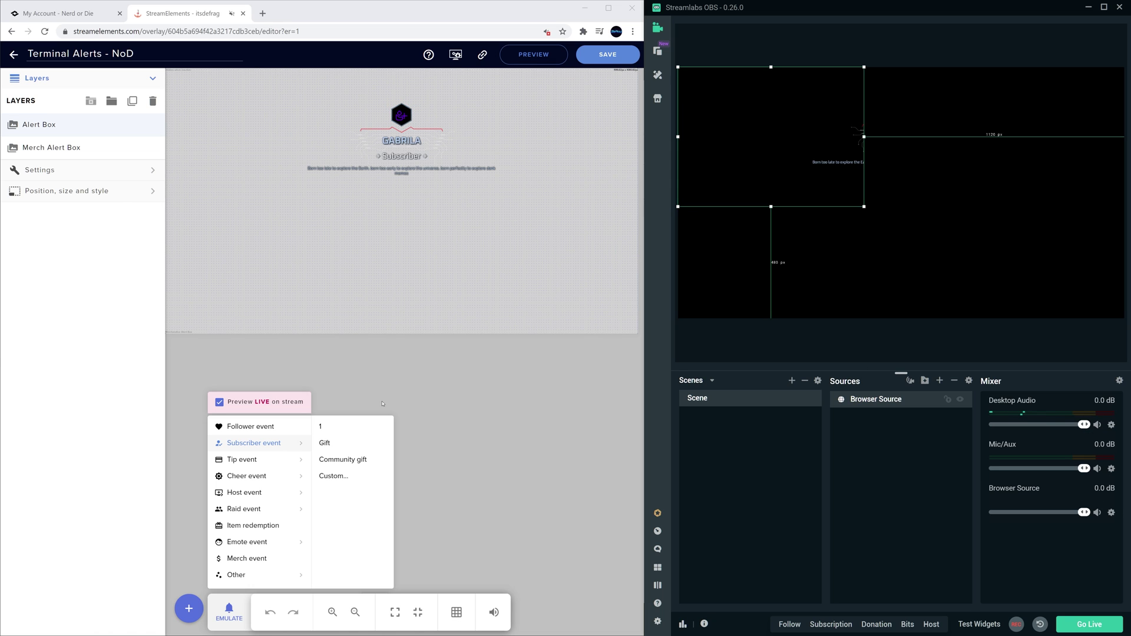
pyautogui.click(291, 500)
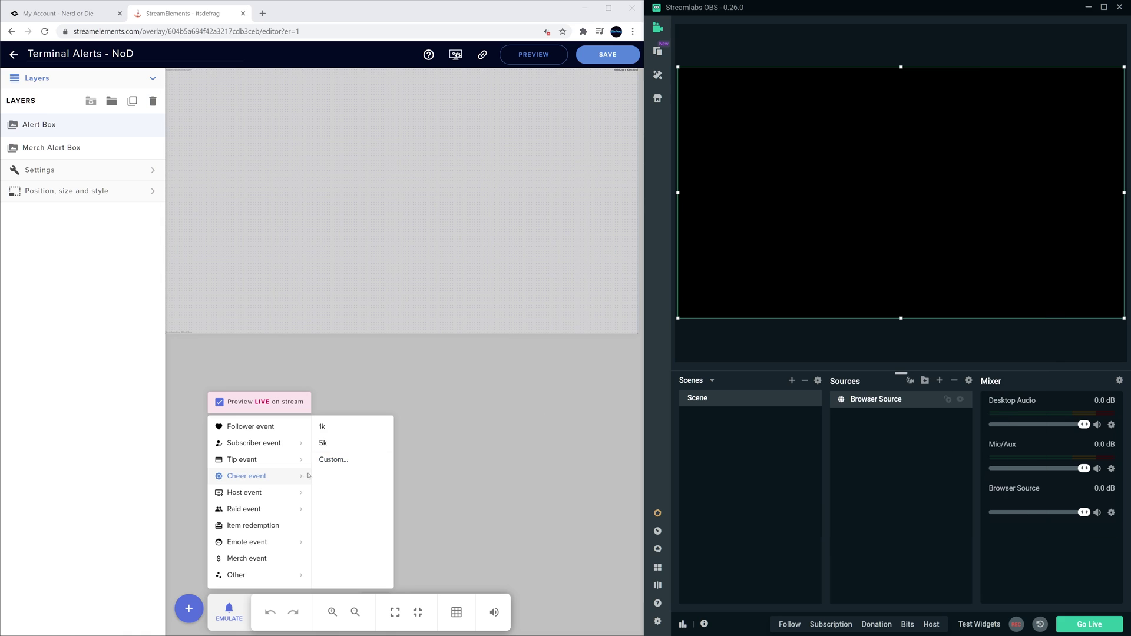
pyautogui.click(341, 443)
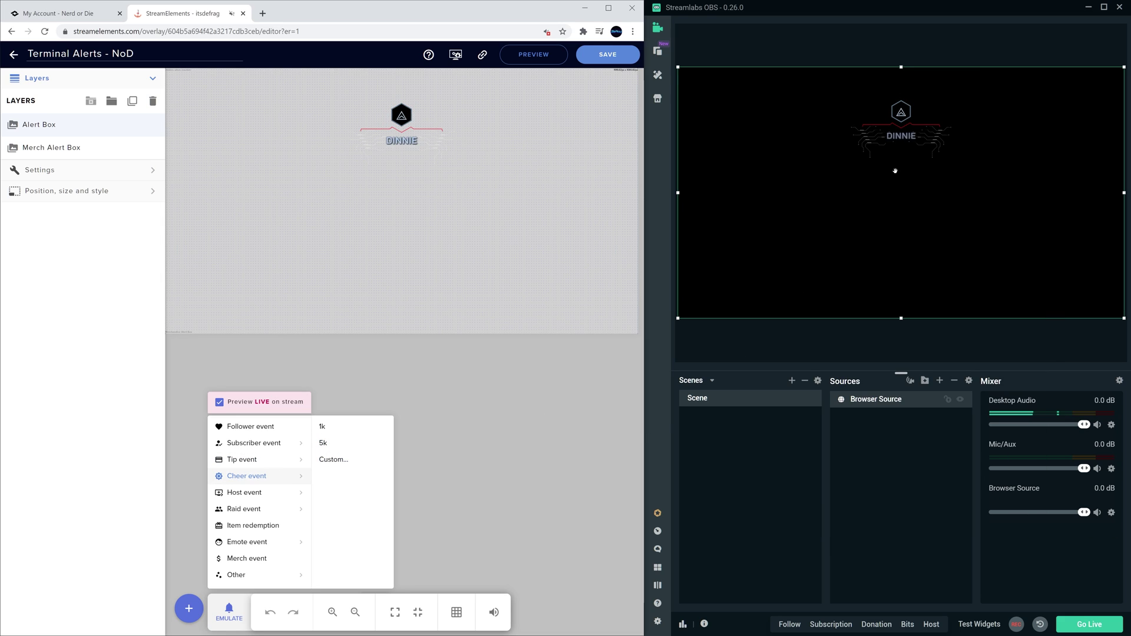